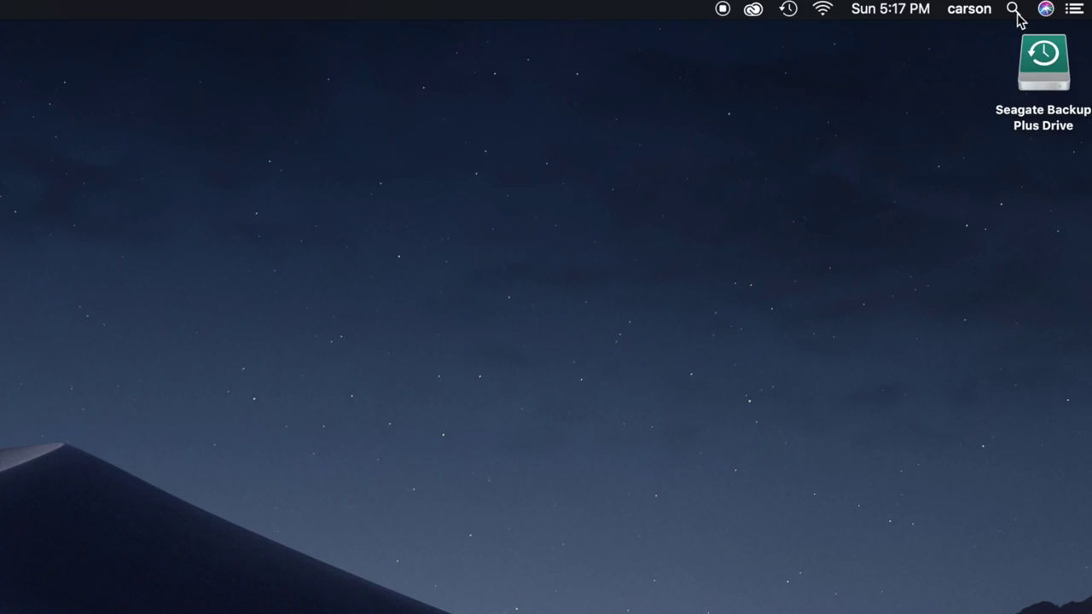
Step: Launch System Preferences through a Spotlight search for 'system pre' and bring up its Sharing pane
click(1053, 6)
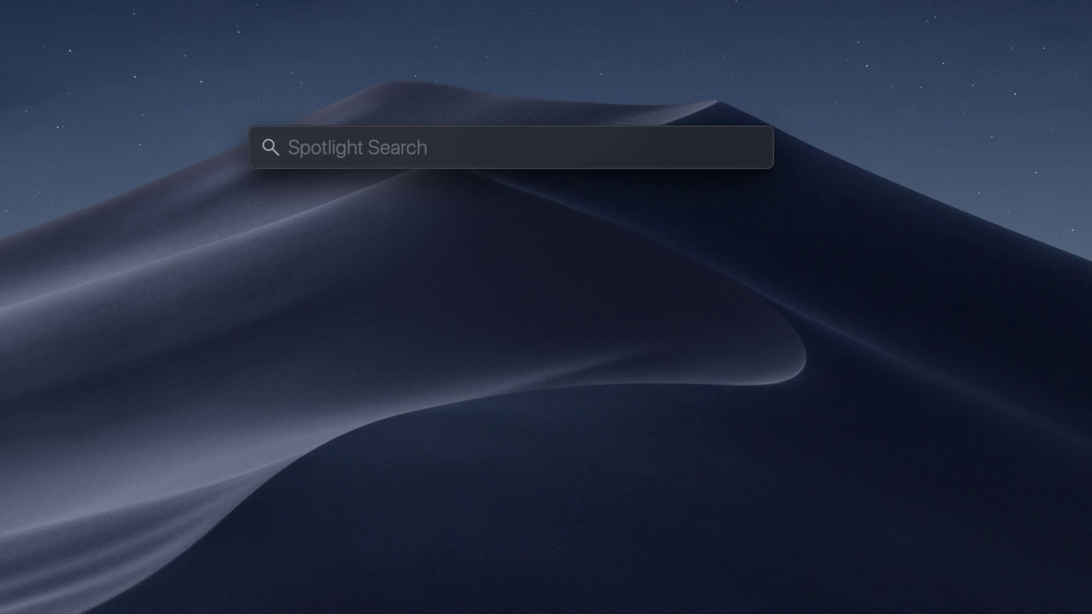
text(system p)
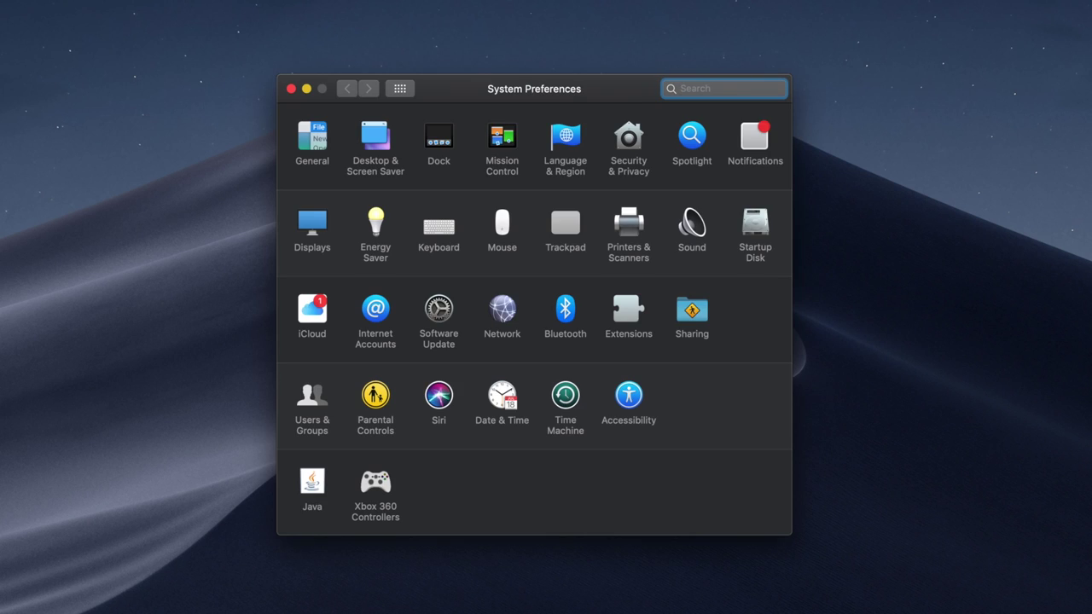
click(671, 319)
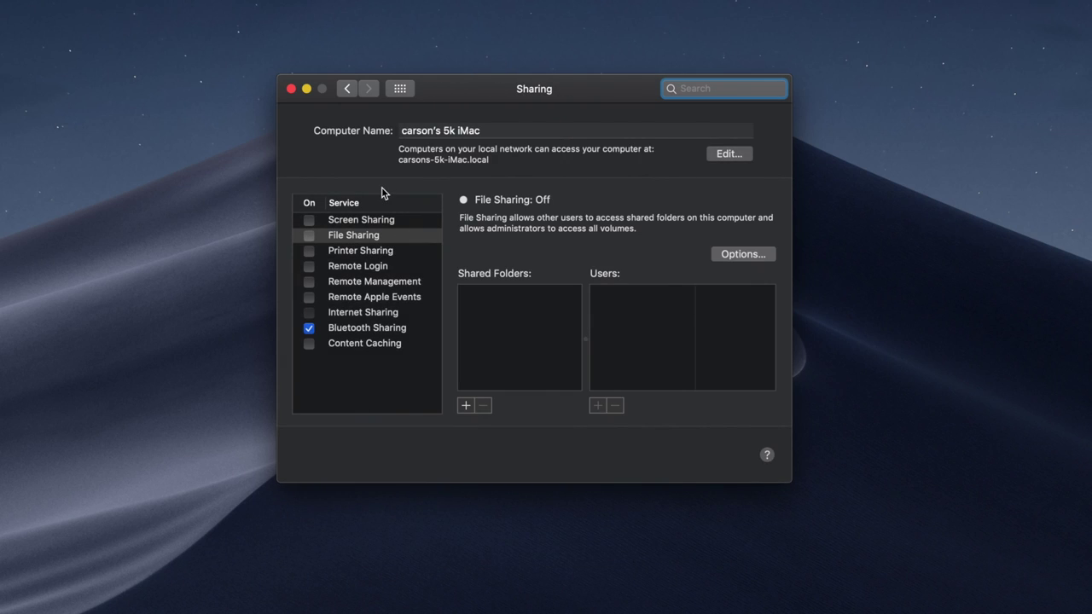
Step: Tick the File Sharing checkbox so the iMac's files are shared on the network
click(308, 237)
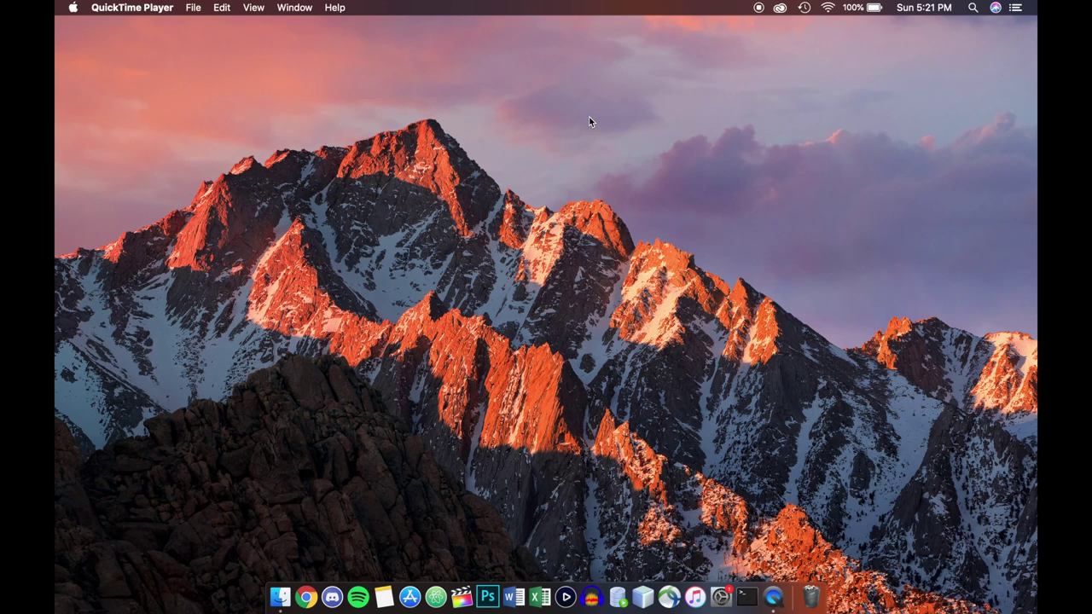
Step: Open Finder's Network location listing the shared iMac, a PC and a workgroup
click(589, 118)
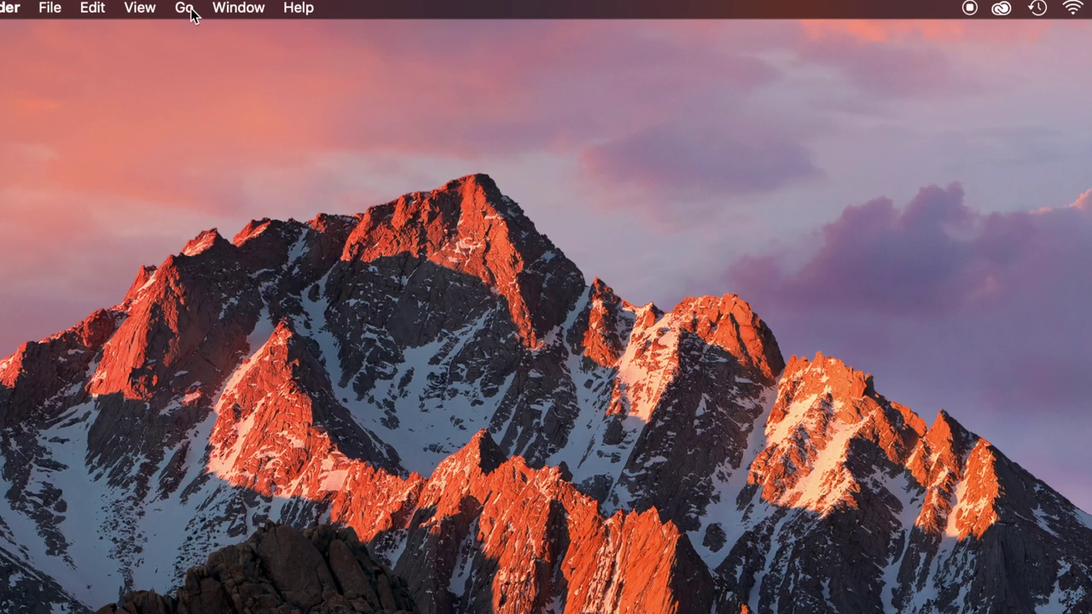
click(232, 9)
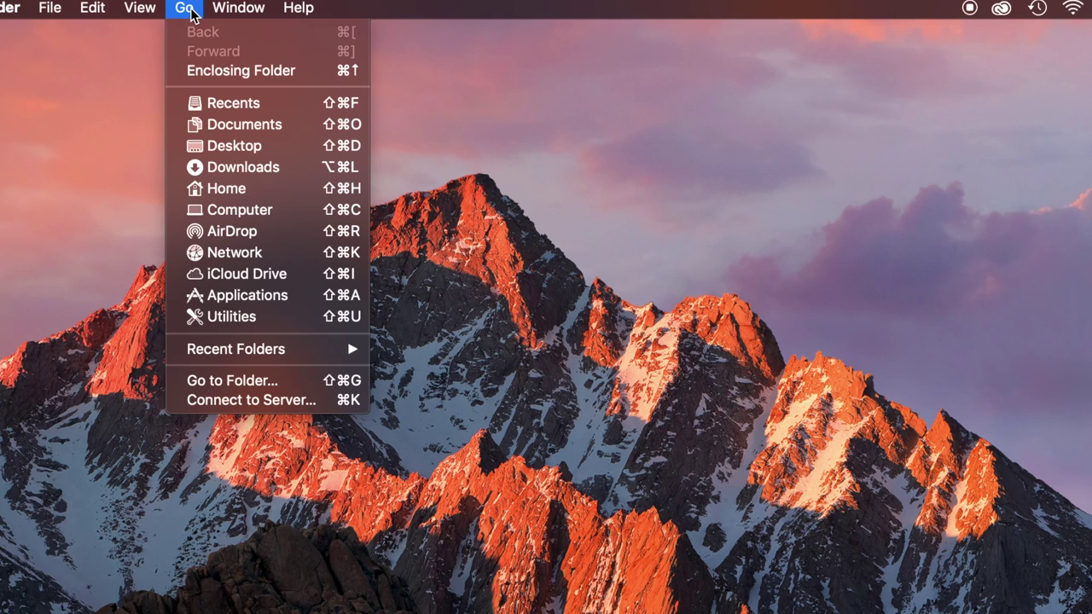
click(230, 255)
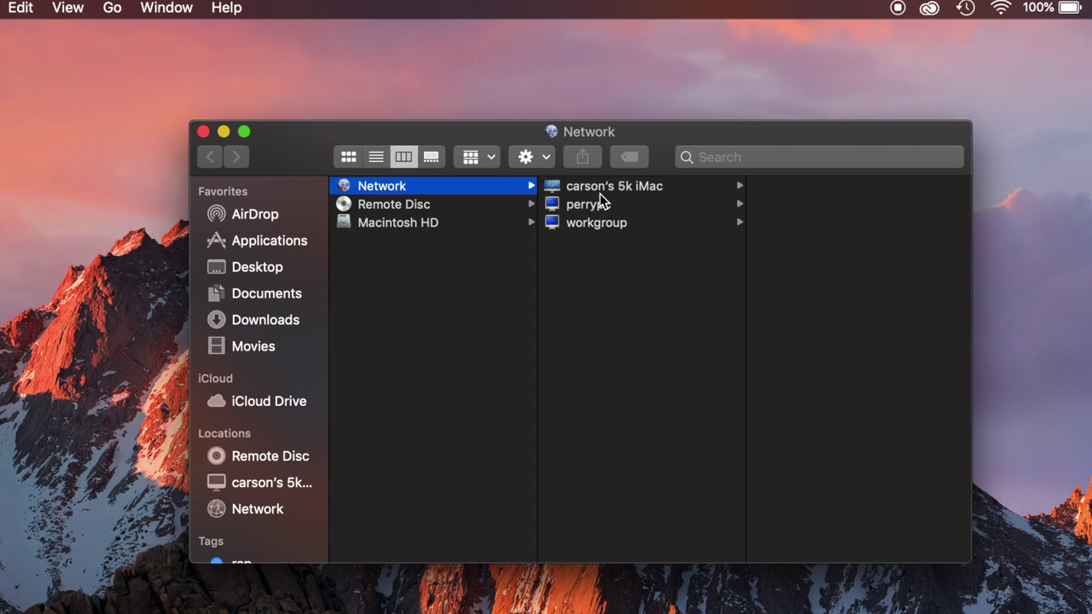
Step: Disconnect from the iMac and reconnect as a registered user with the account password
drag(652, 137, 623, 149)
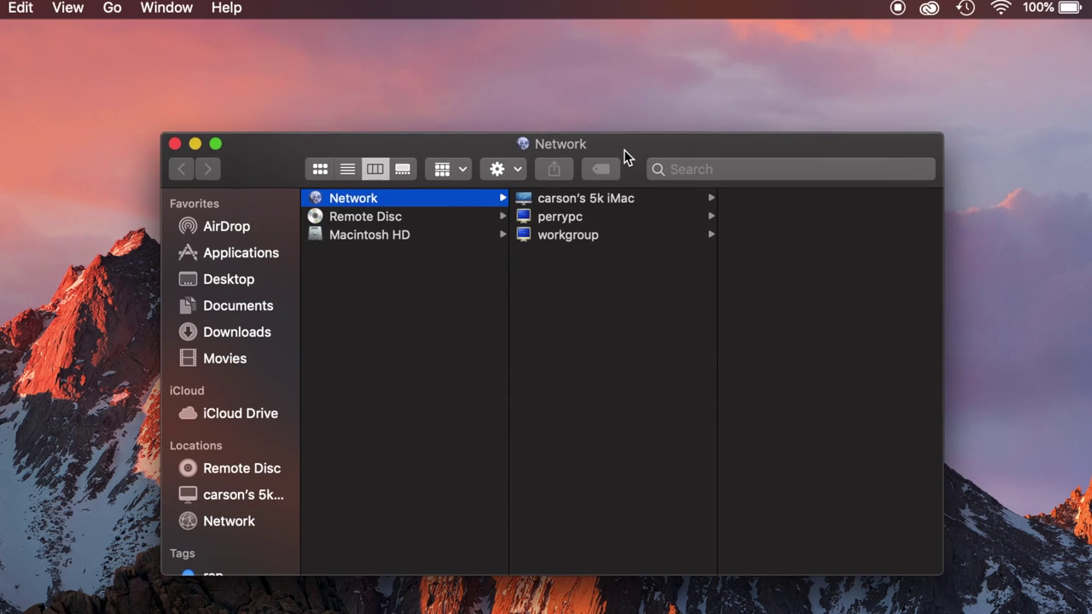
click(585, 201)
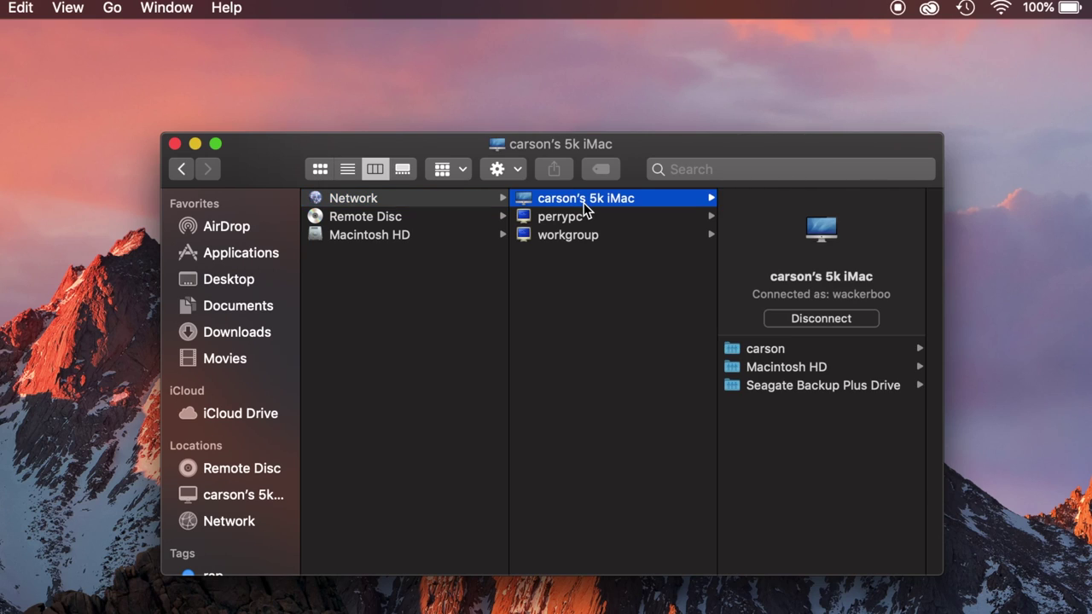
click(790, 319)
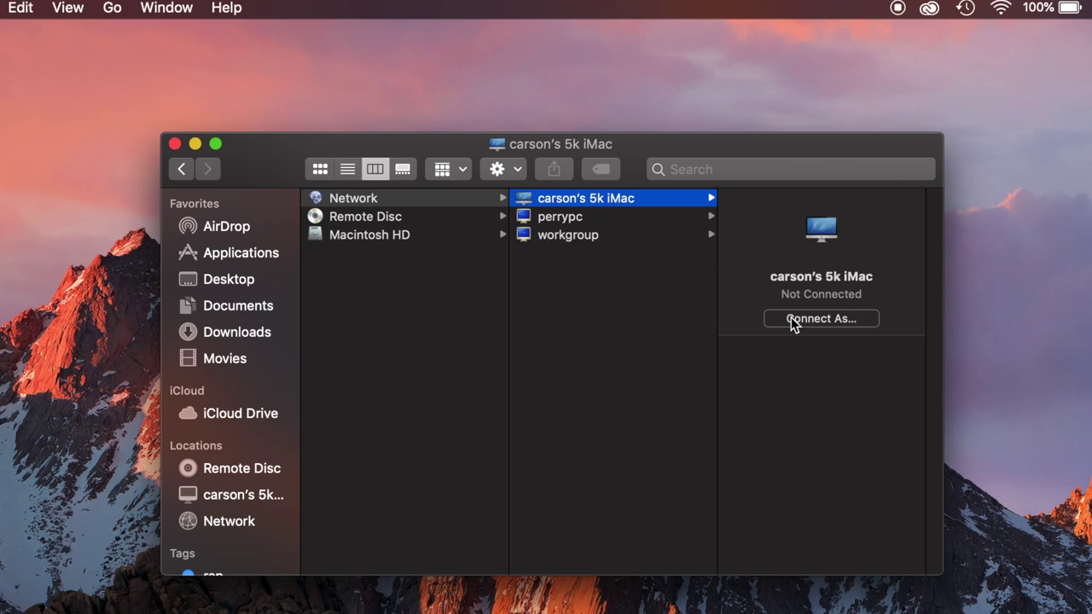
click(812, 322)
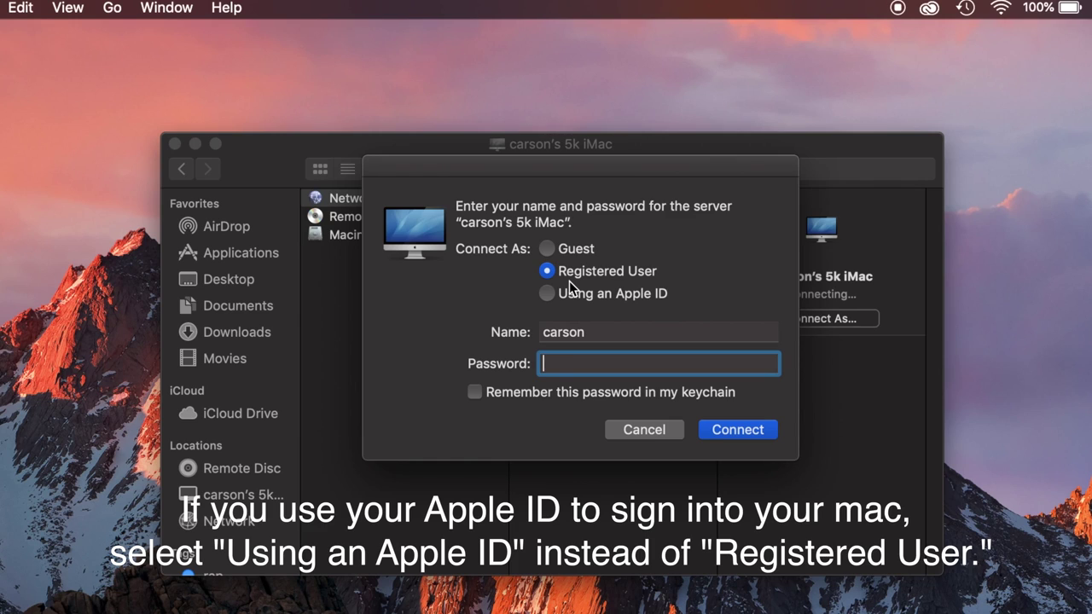
text(••••••)
key(Return)
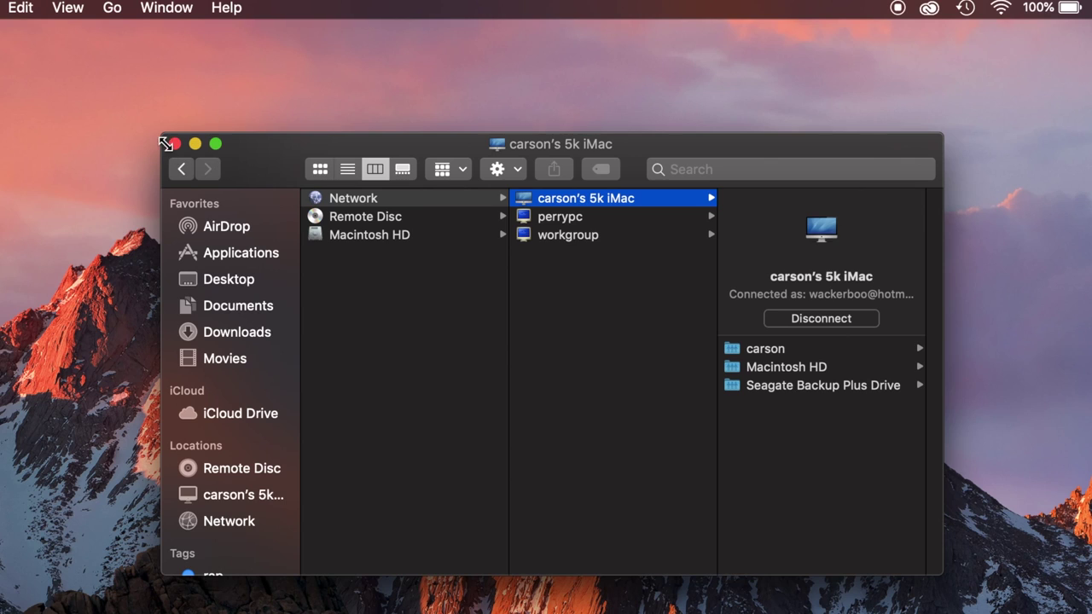
Step: Enlarge the window, view the home folder, Macintosh HD and Seagate Backup Plus Drive, then close it
drag(145, 134, 34, 51)
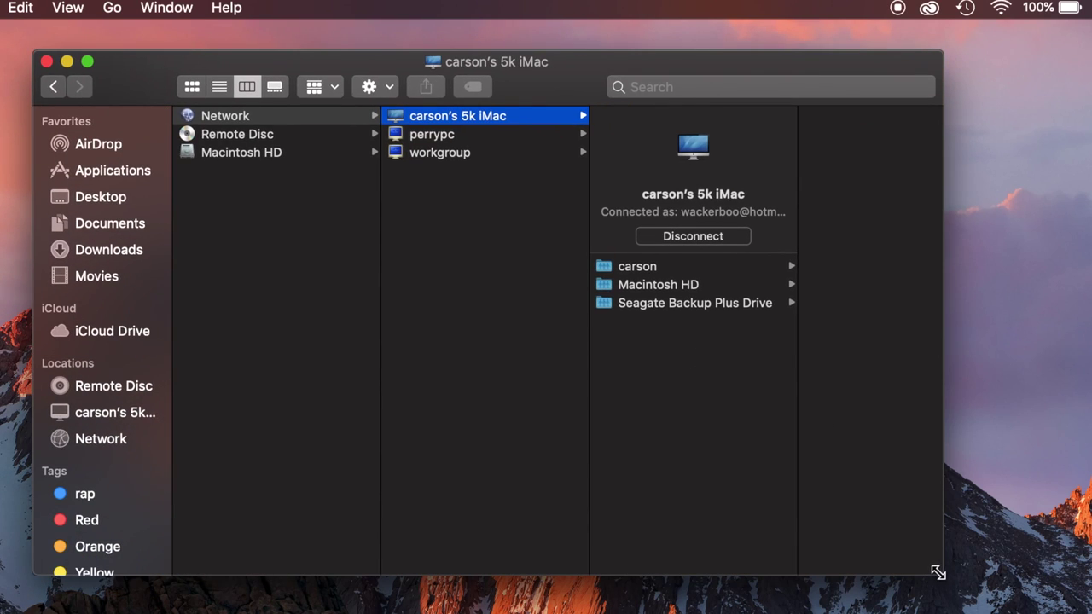
drag(939, 573, 1073, 613)
click(657, 269)
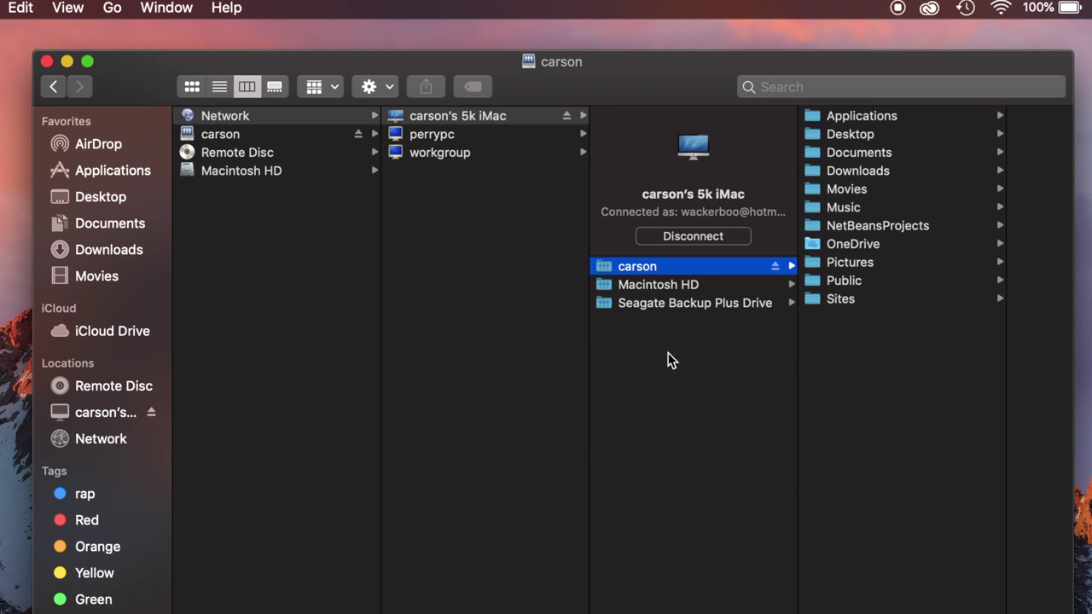
click(678, 285)
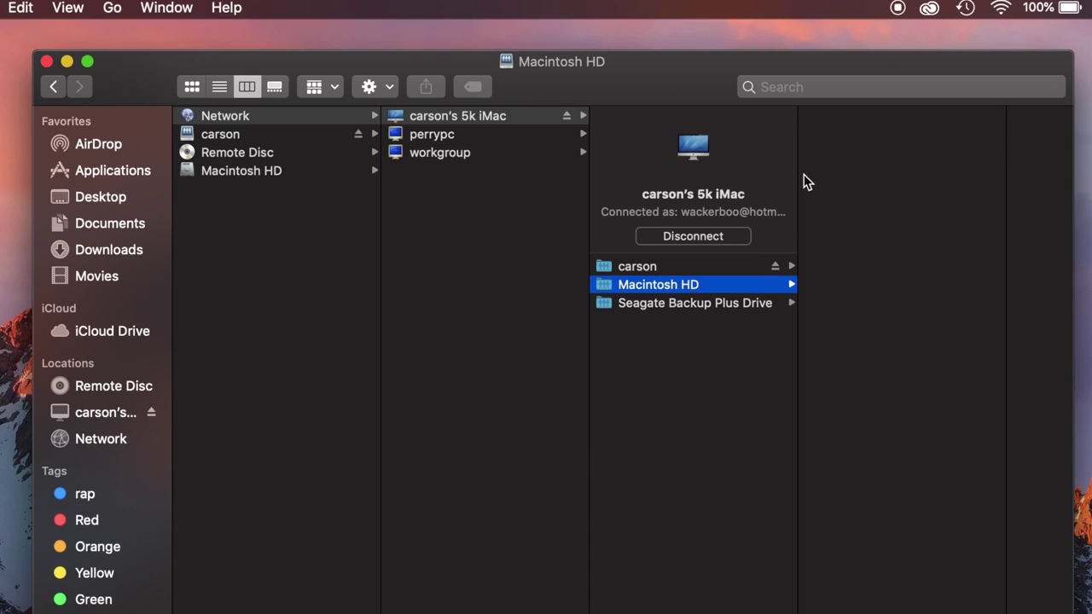
click(675, 305)
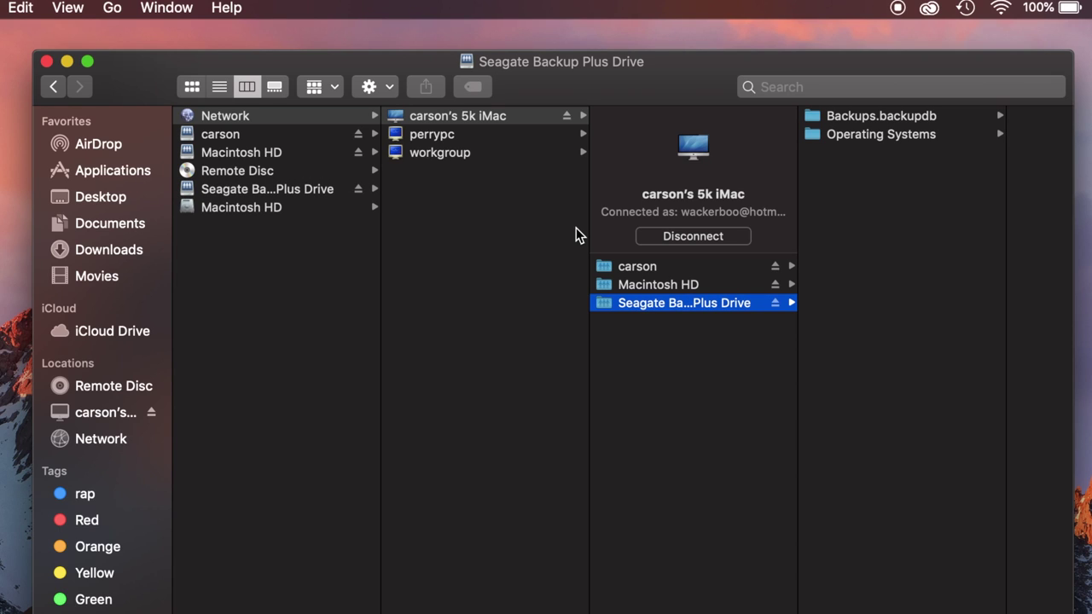
click(47, 62)
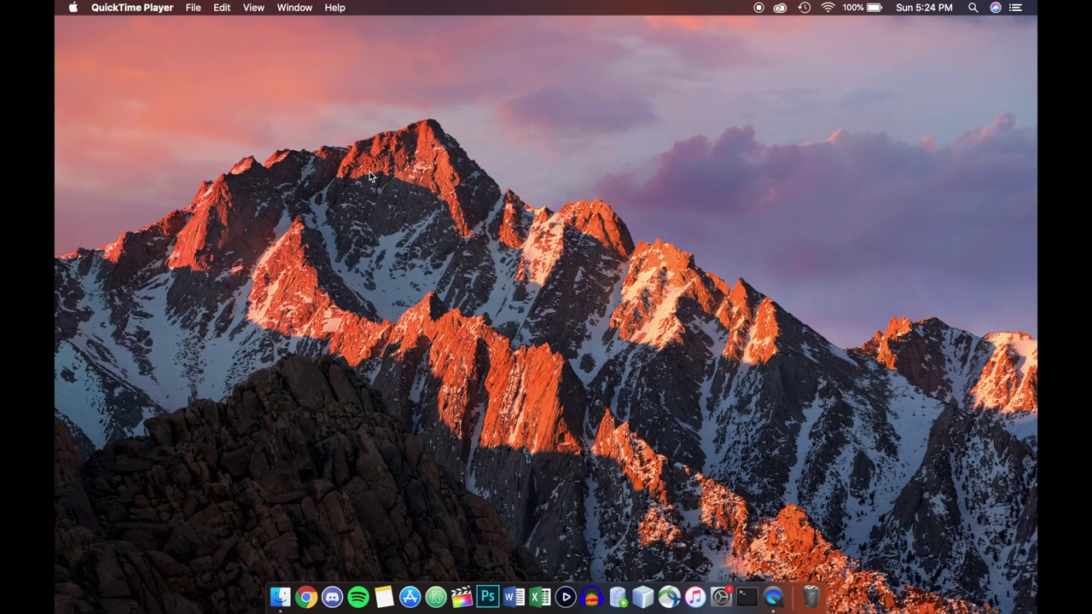
Step: Enable File Sharing in the MacBook Pro's Sharing preferences, then close System Preferences
click(717, 597)
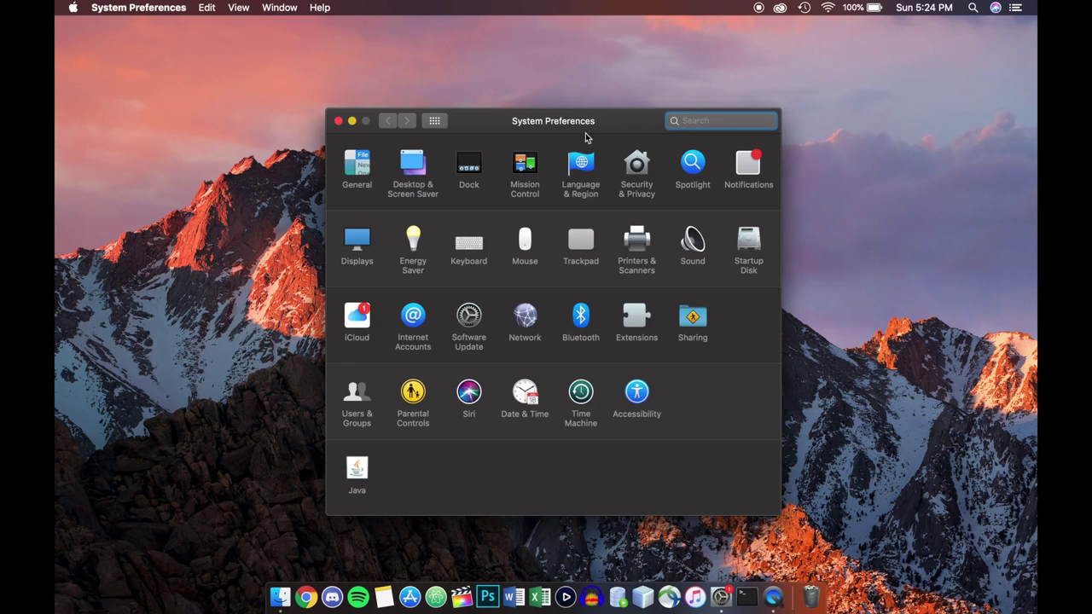
drag(599, 126, 599, 110)
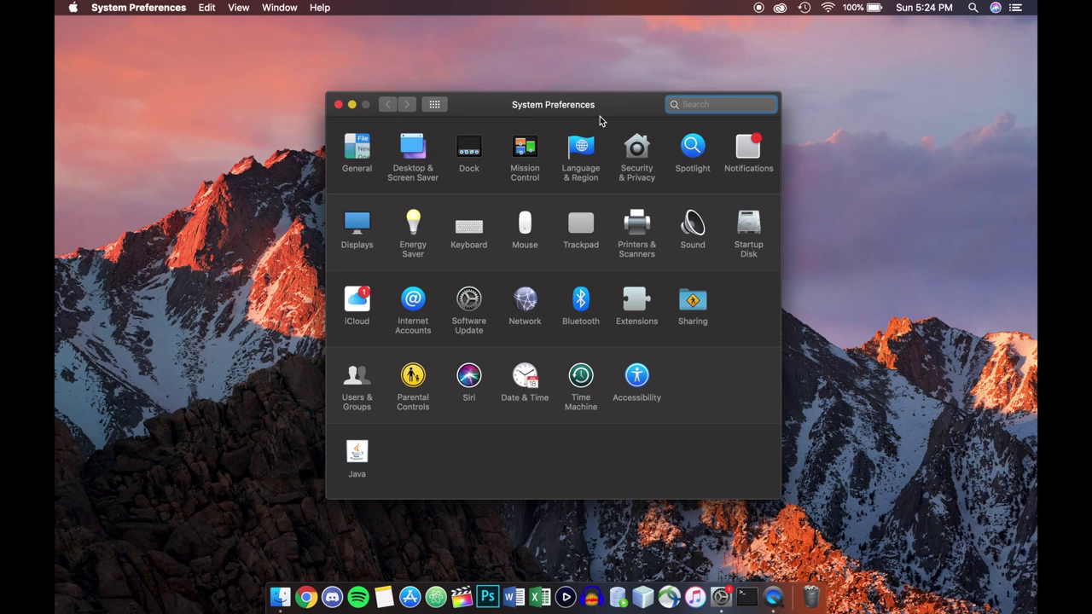
click(696, 303)
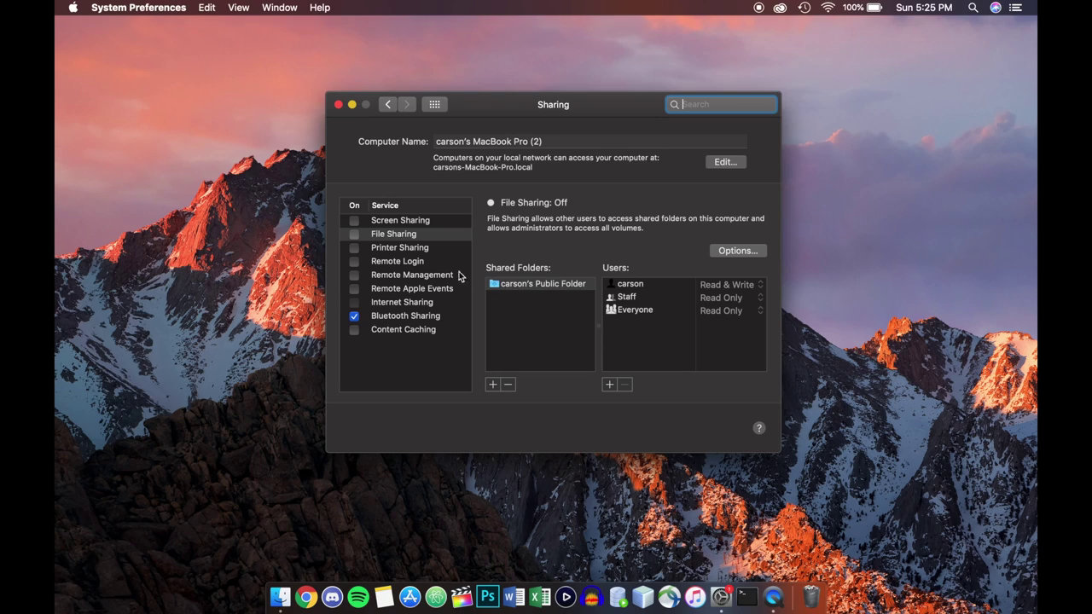
click(355, 236)
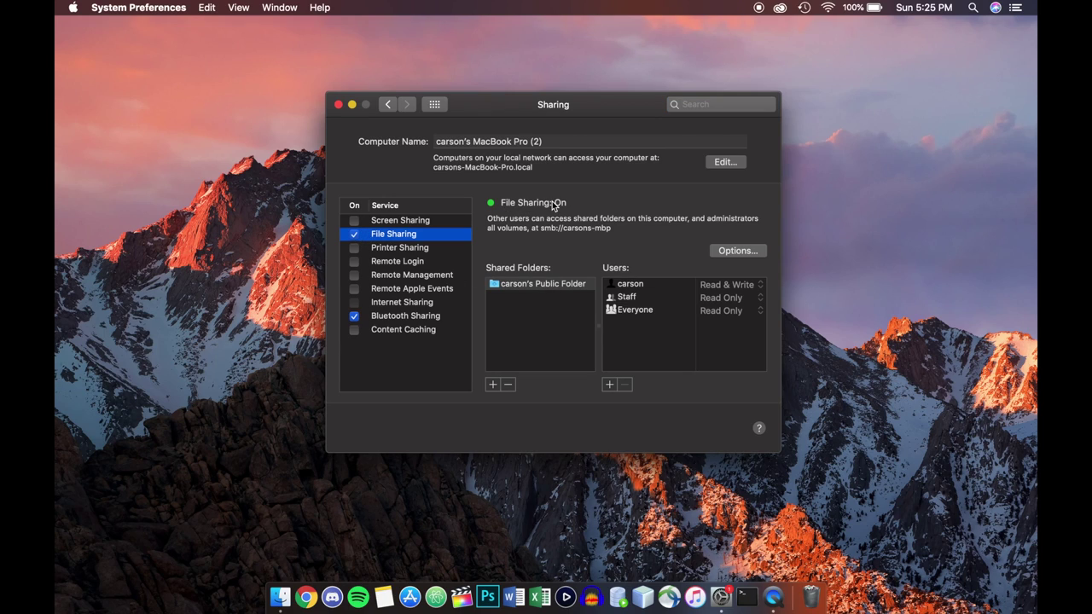
click(338, 104)
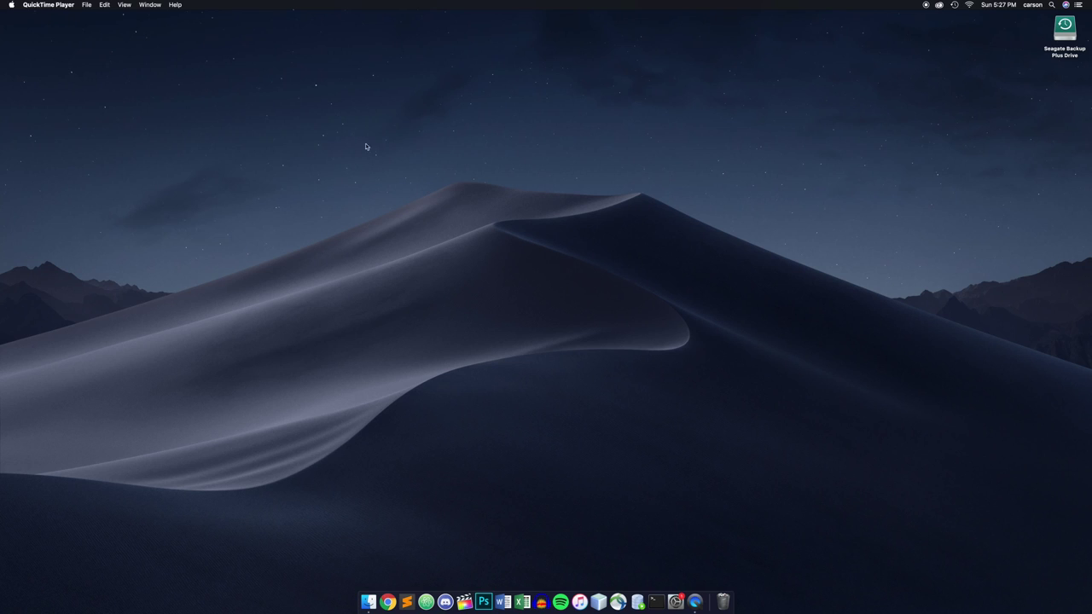
Step: Show Finder's Network location listing the MacBook Pro, perrypc, user-pc and workgroup
click(133, 80)
click(112, 7)
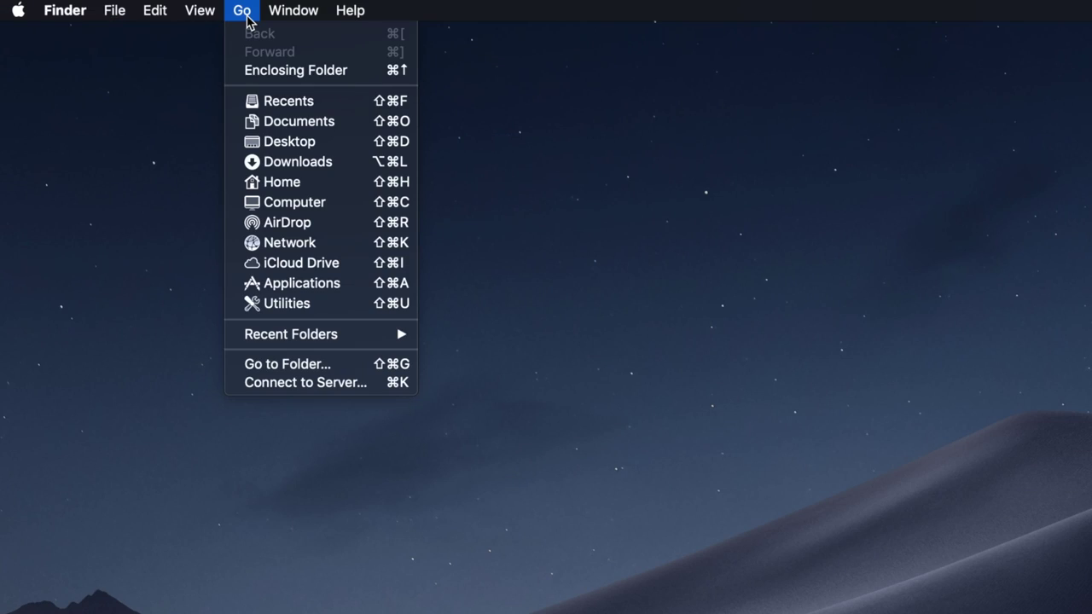
click(285, 248)
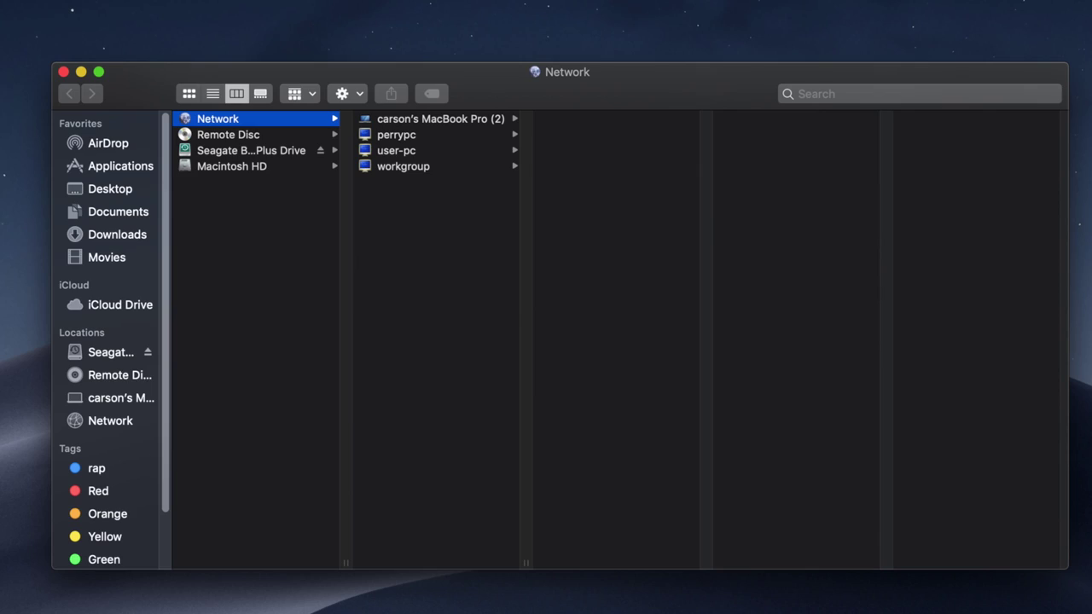
Step: Drop the existing MacBook Pro connection and bring up its registered-user login prompt
click(465, 127)
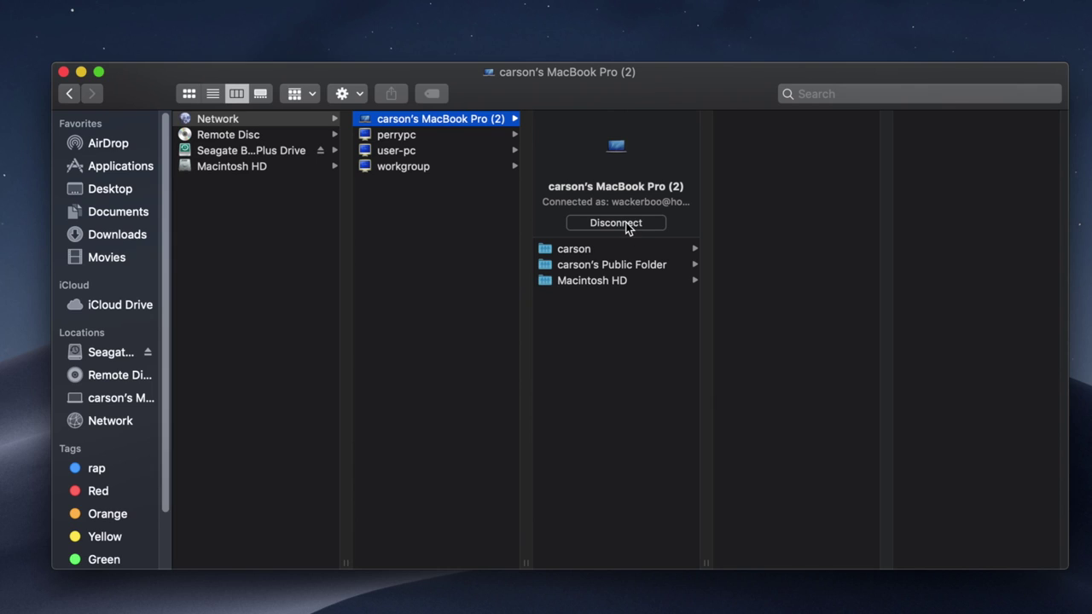
click(627, 225)
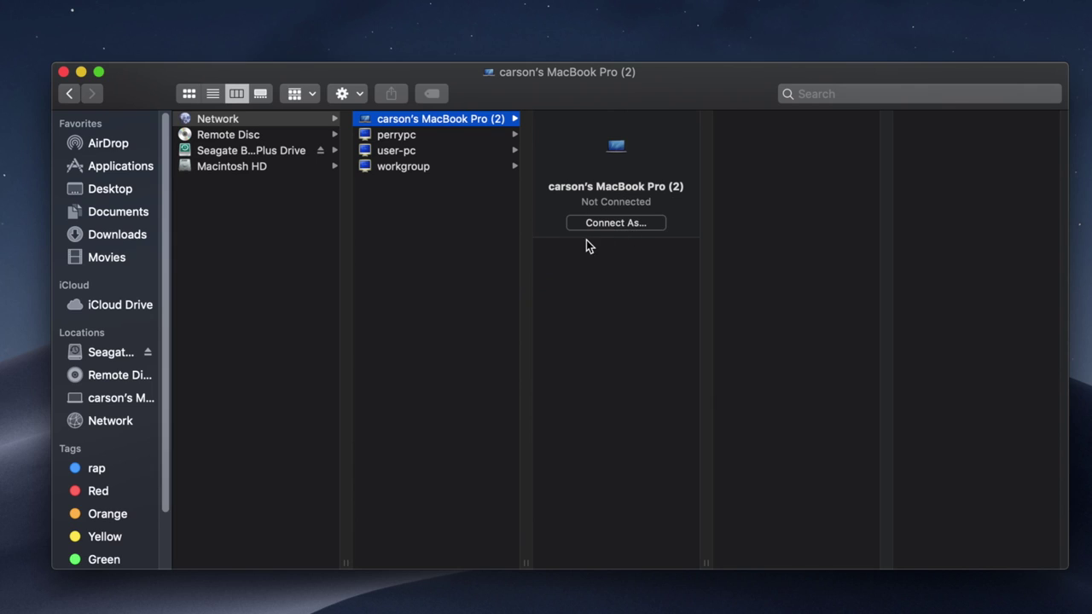
click(599, 225)
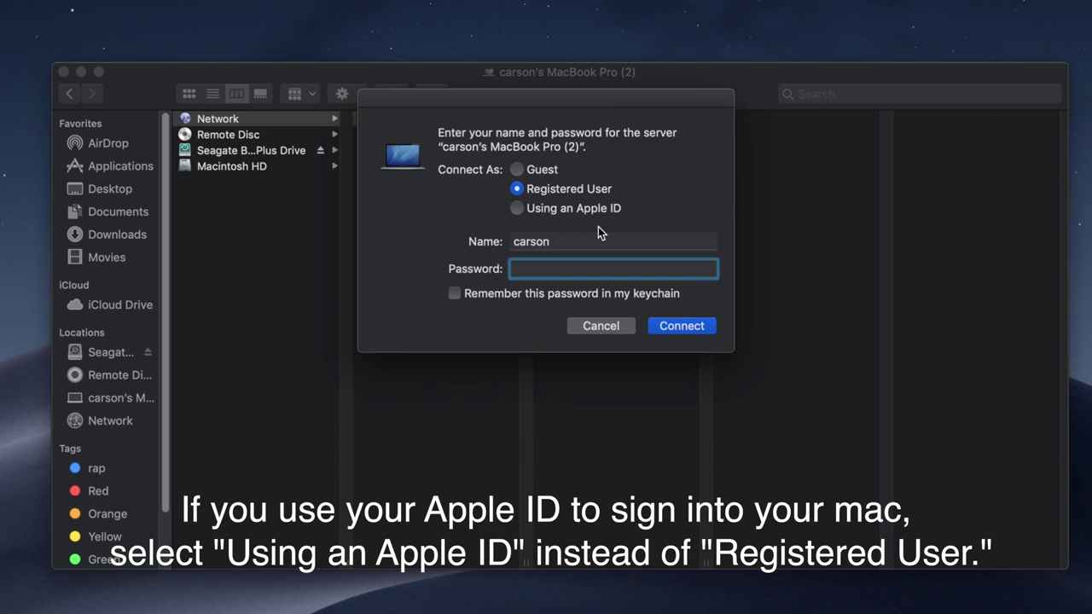
Step: Enter the account password, fixing a typo, and connect to the MacBook Pro
text(******)
key(BackSpace)
key(BackSpace)
key(BackSpace)
key(BackSpace)
text(**)
key(Return)
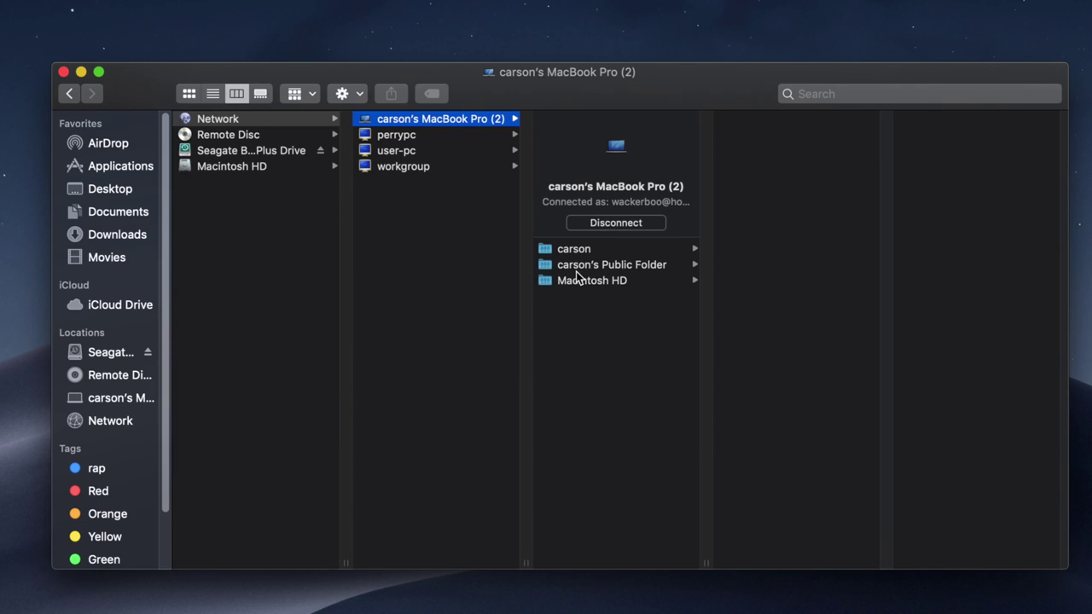
Step: Open the MacBook Pro's home share to list Applications, Desktop, Documents, Downloads, Movies, Music and more
click(587, 249)
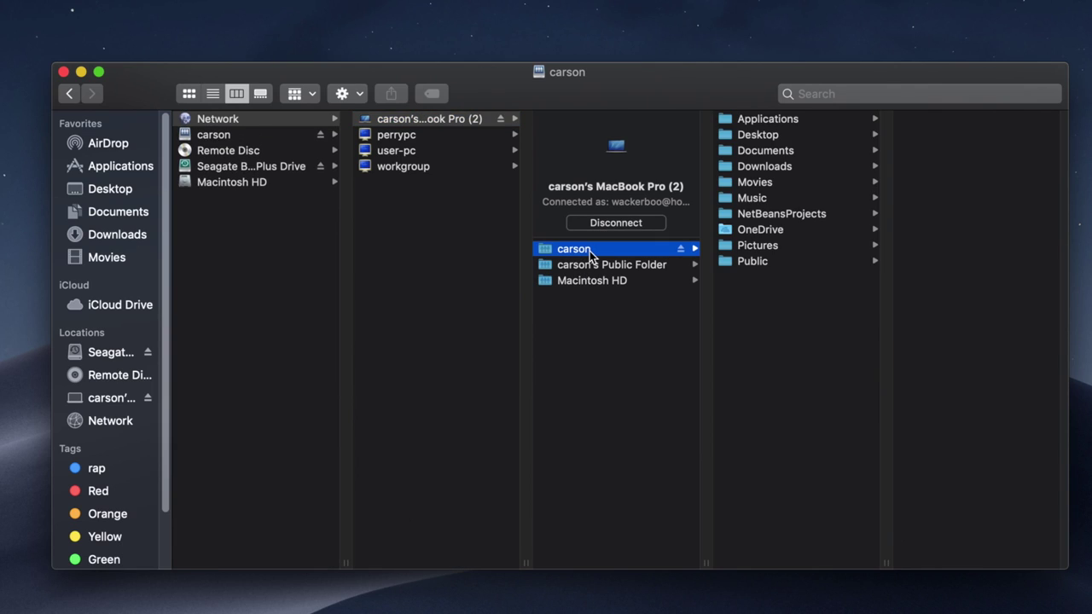